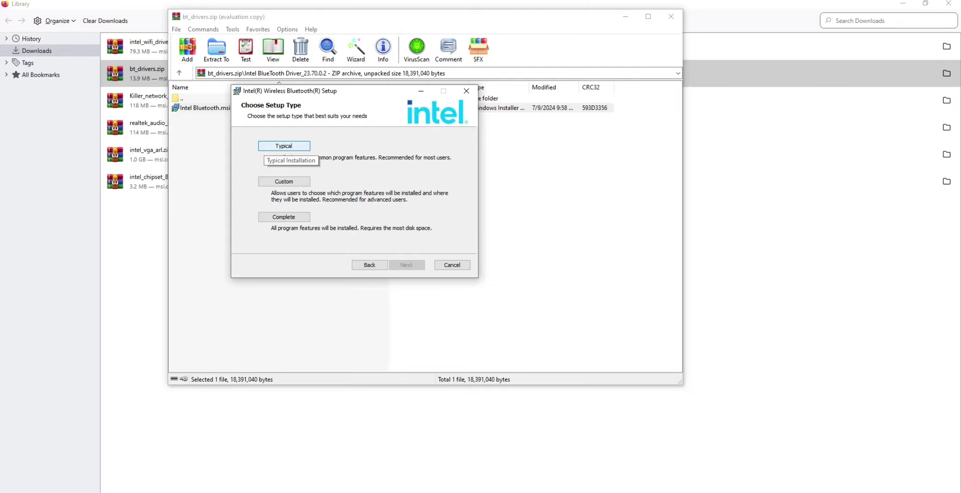
# Install Intel Wireless Bluetooth with the Typical setup type, finish the wizard and close the bt_drivers.zip archive.
pyautogui.click(283, 146)
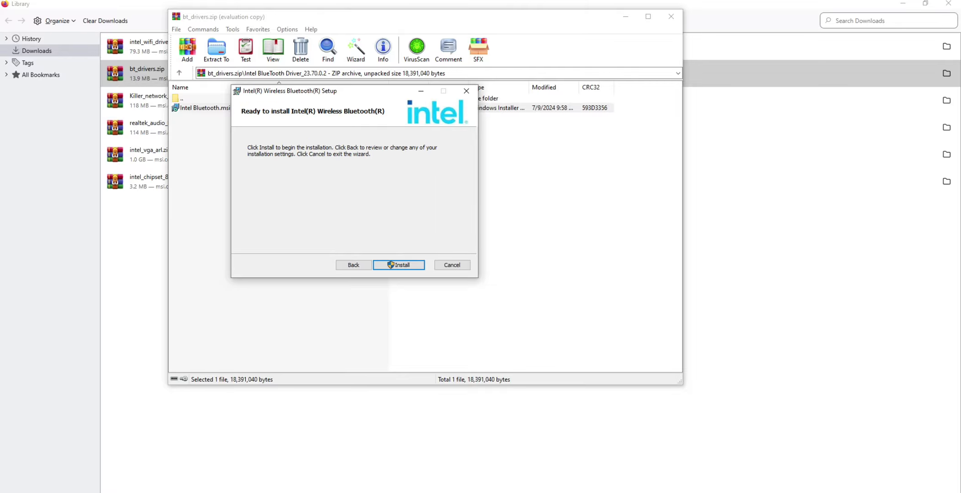
pyautogui.click(399, 265)
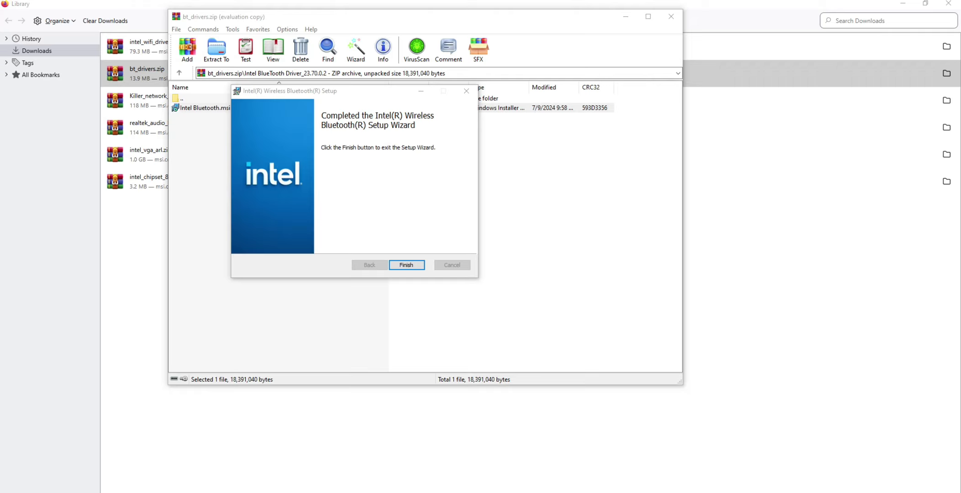
pyautogui.click(406, 265)
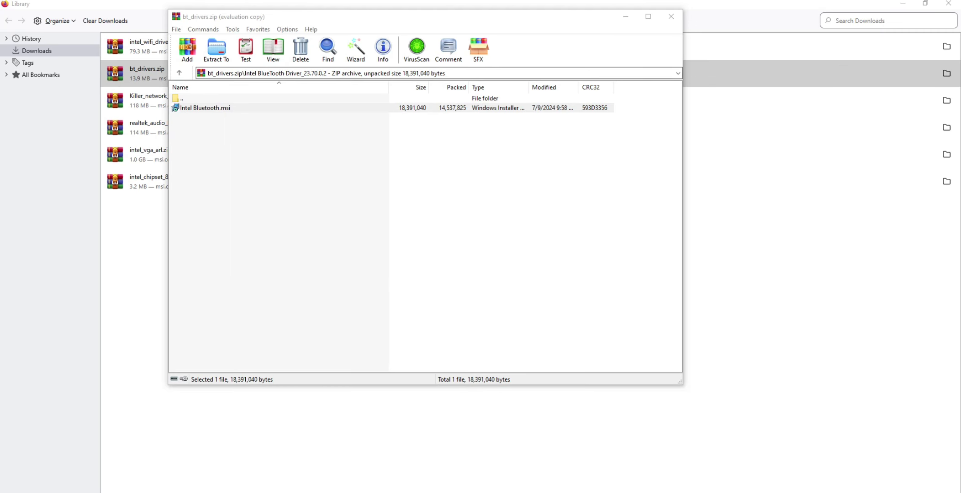
pyautogui.click(671, 16)
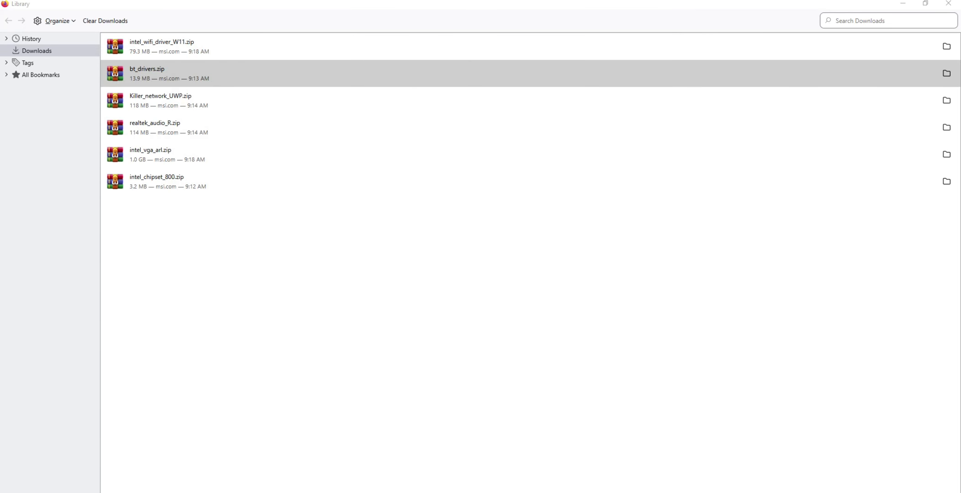
# Open Killer_network_UWP.zip from the downloads, enter its Killer_network_UWP_36.24.12134 folder and dismiss the licence reminder.
pyautogui.doubleClick(160, 100)
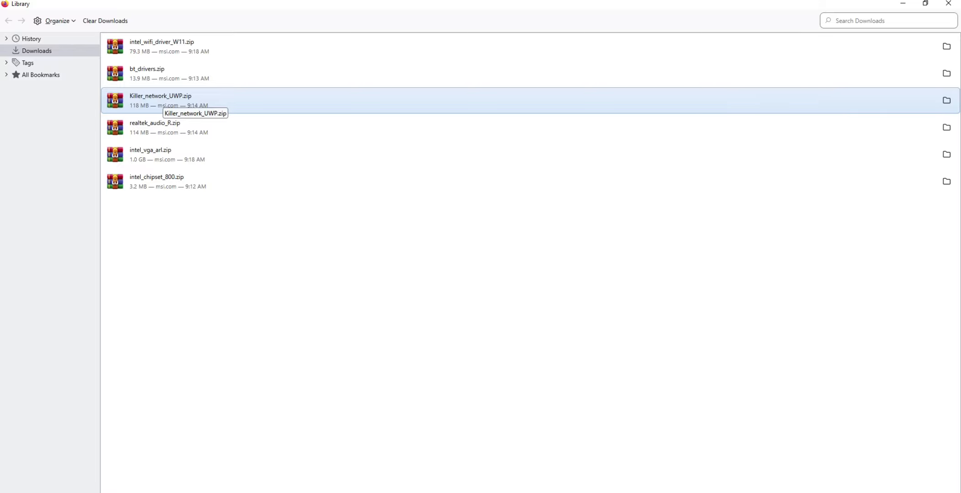
pyautogui.doubleClick(163, 99)
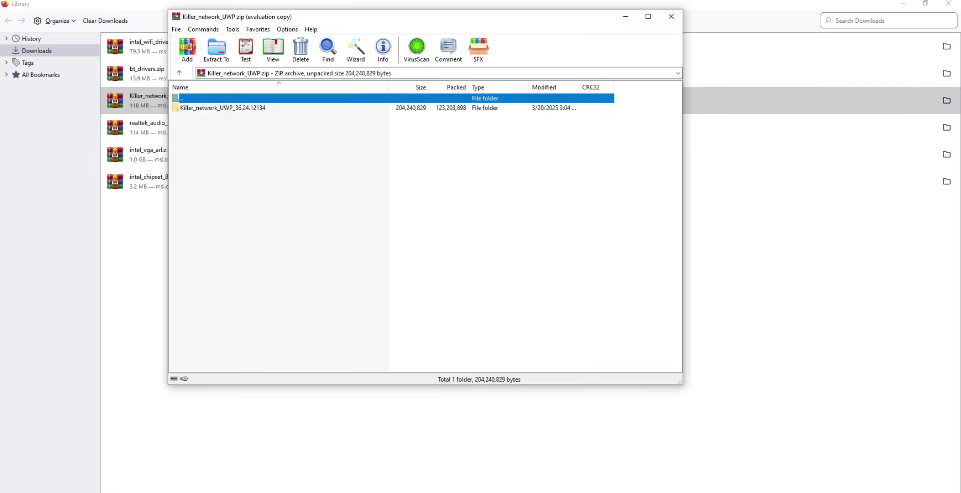
pyautogui.doubleClick(223, 108)
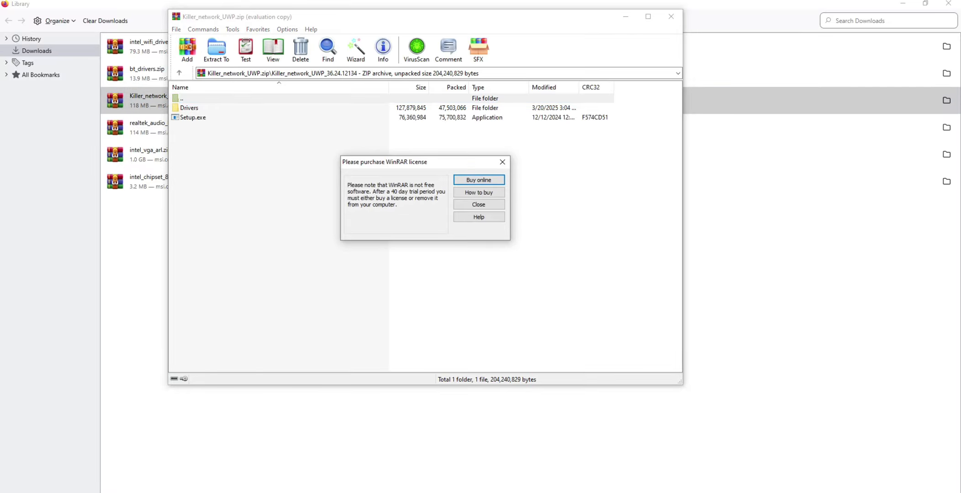
pyautogui.click(503, 163)
# Inspect the Windows10-x64 folder under Drivers\Production in the Killer package and return to the folder containing Setup.exe.
pyautogui.doubleClick(189, 108)
pyautogui.click(195, 108)
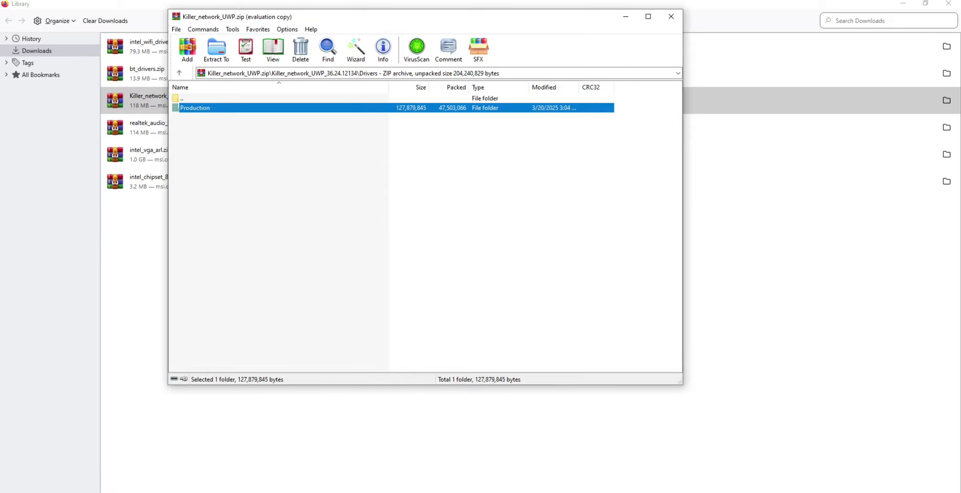
pyautogui.doubleClick(195, 108)
pyautogui.doubleClick(195, 108)
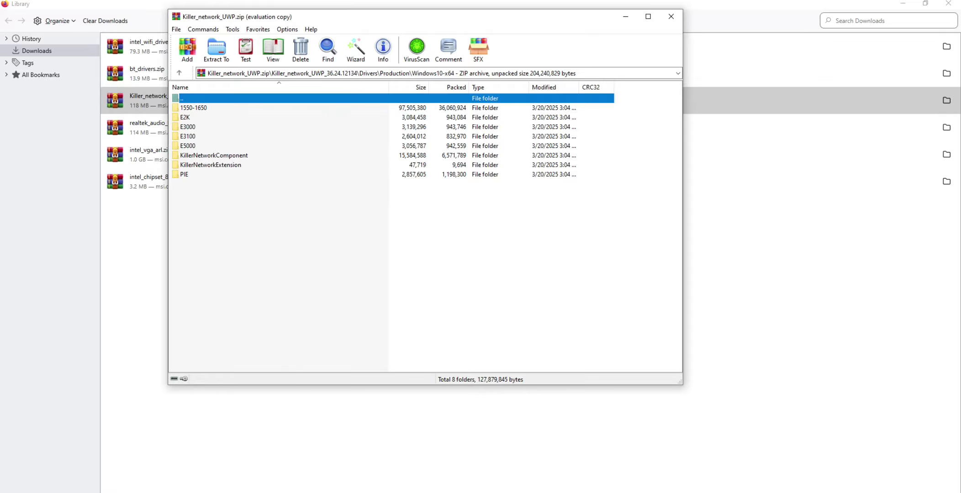
pyautogui.press('BackSpace')
pyautogui.press('BackSpace')
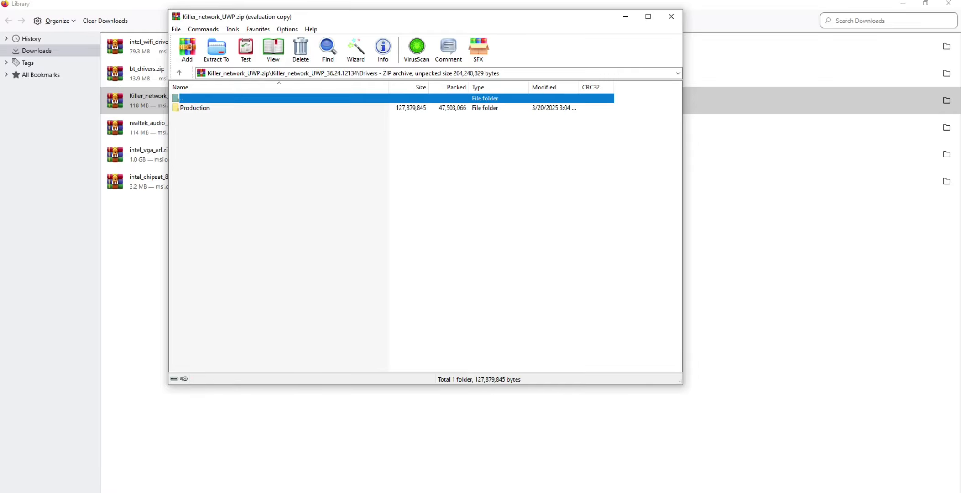
pyautogui.press('BackSpace')
# Try to install the Killer Performance Driver Suite UWD with Setup.exe, exit its wizard and close the archive.
pyautogui.click(193, 117)
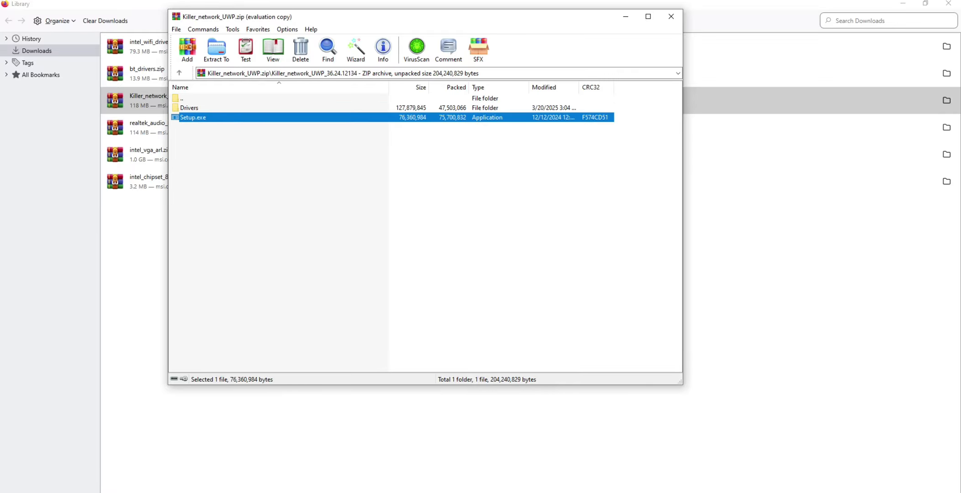
pyautogui.press('Return')
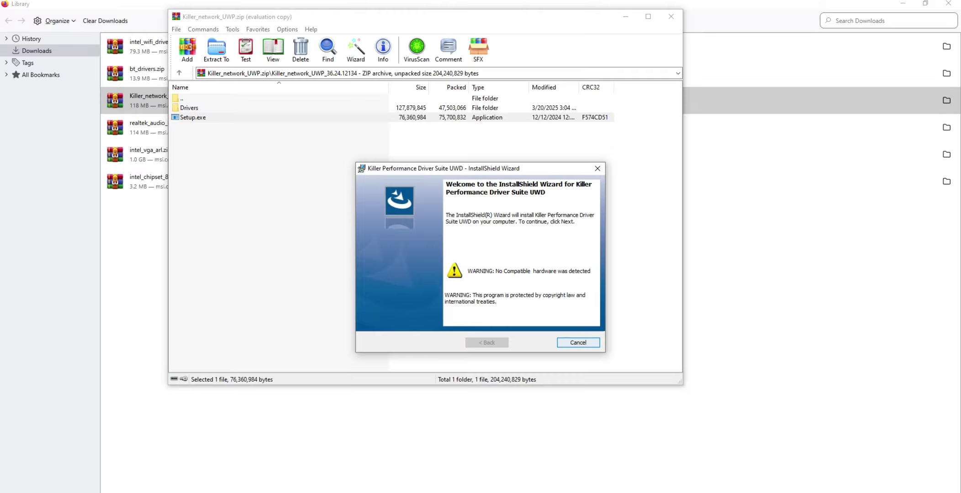
pyautogui.click(578, 342)
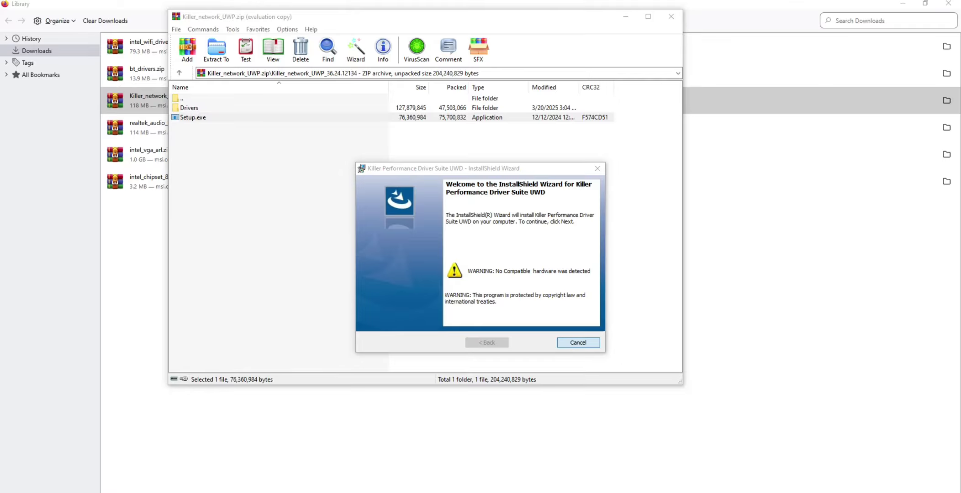
pyautogui.click(458, 279)
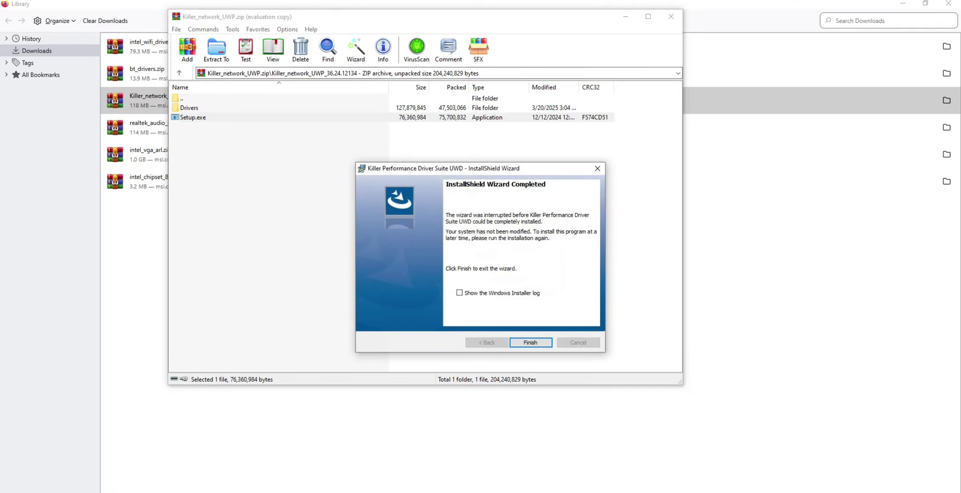
pyautogui.click(531, 343)
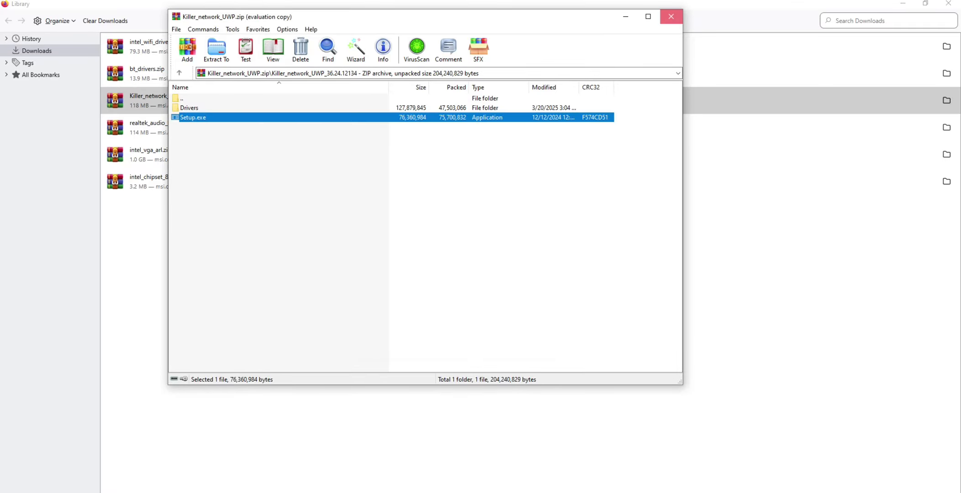
pyautogui.click(671, 16)
# Open realtek_audio_R.zip, dismiss the trial notice, and launch setup.exe from the Realtek HD Universal Driver folder.
pyautogui.click(156, 127)
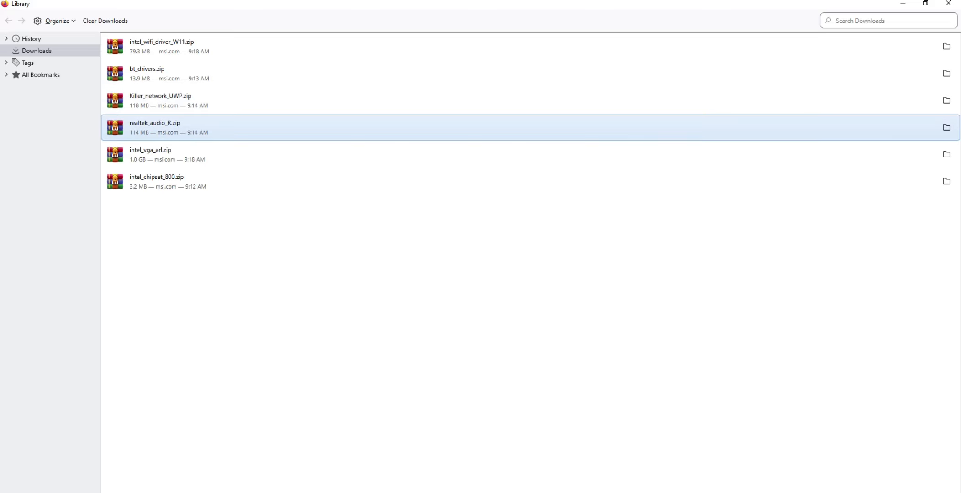
pyautogui.doubleClick(156, 128)
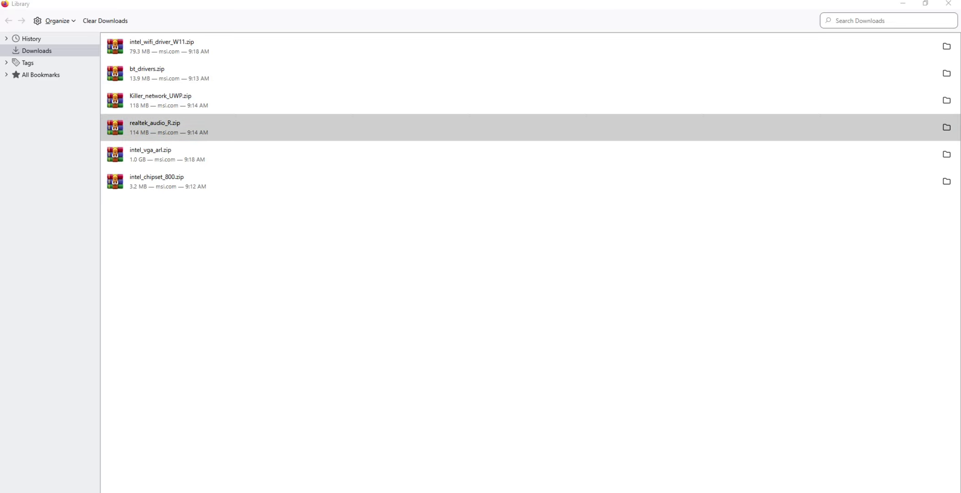
pyautogui.click(671, 103)
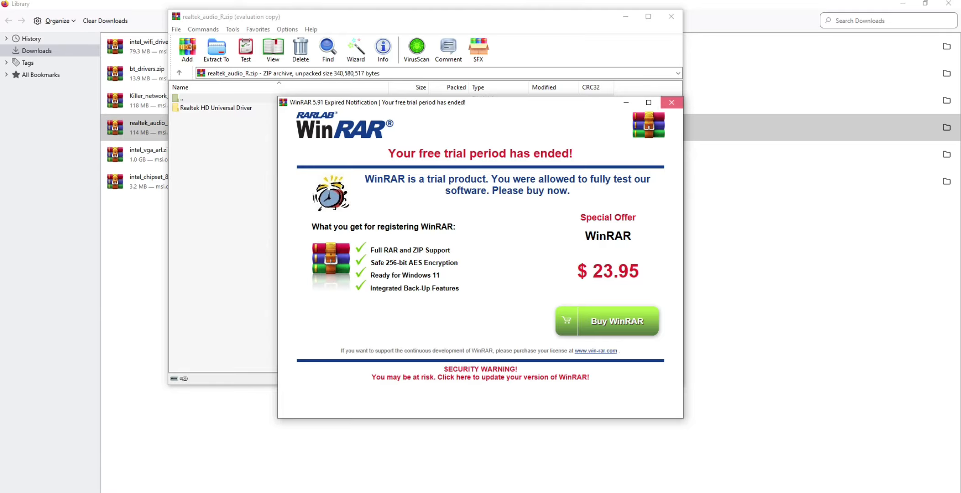
pyautogui.doubleClick(216, 108)
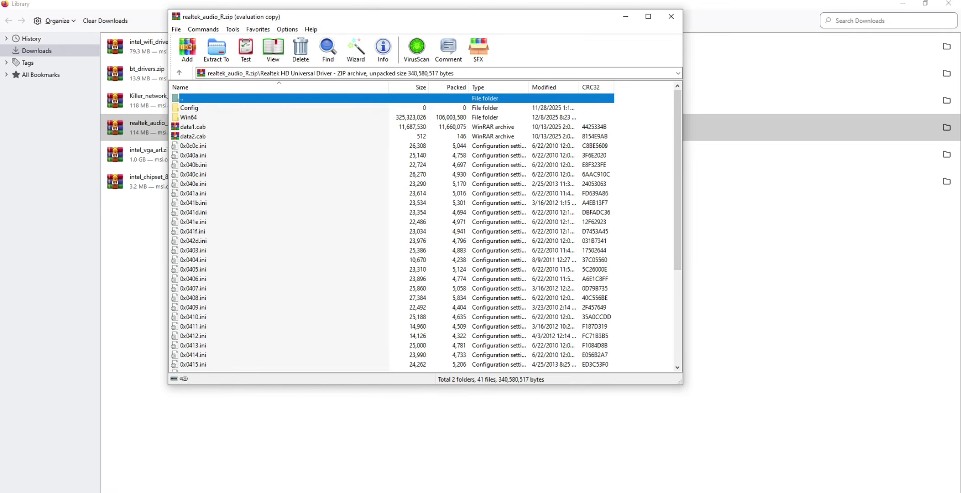
pyautogui.scroll(-5, 422, 231)
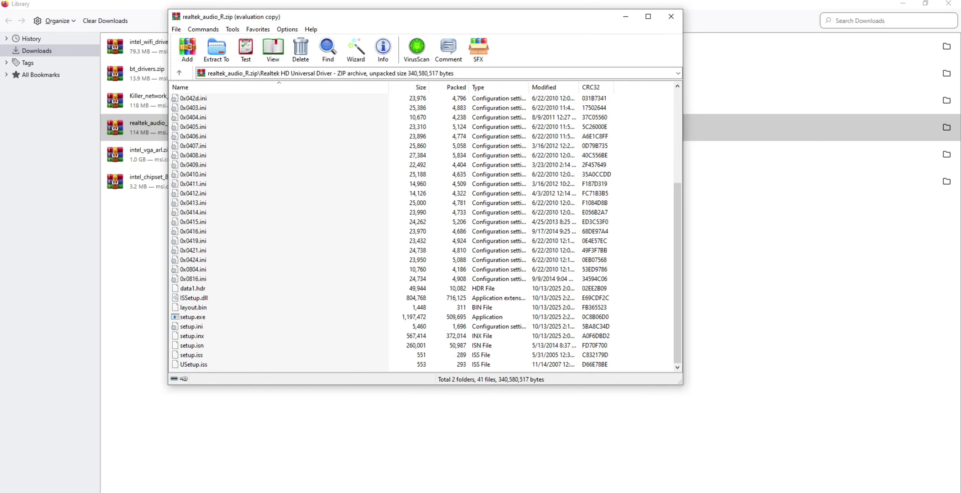
pyautogui.click(192, 317)
pyautogui.doubleClick(193, 317)
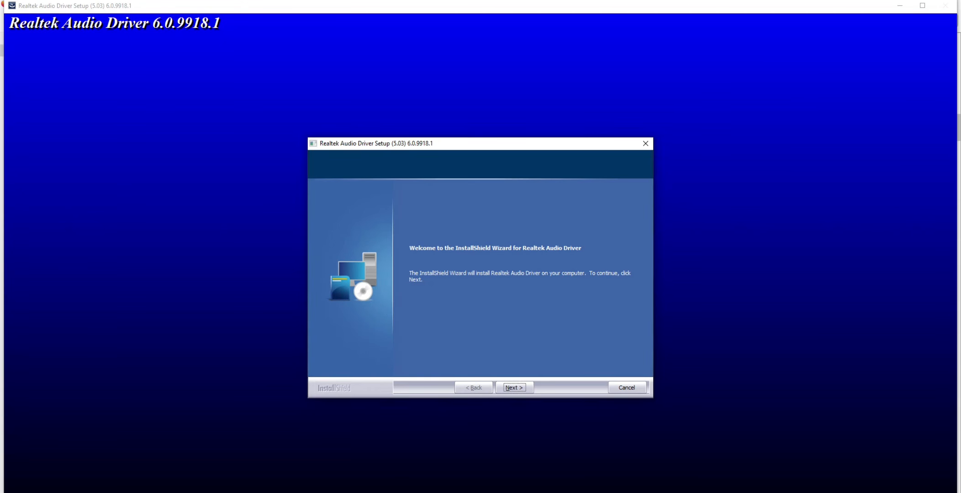
# Uninstall the current Realtek audio driver through the setup wizard, finish it and close the realtek_audio_R.zip archive.
pyautogui.press('Return')
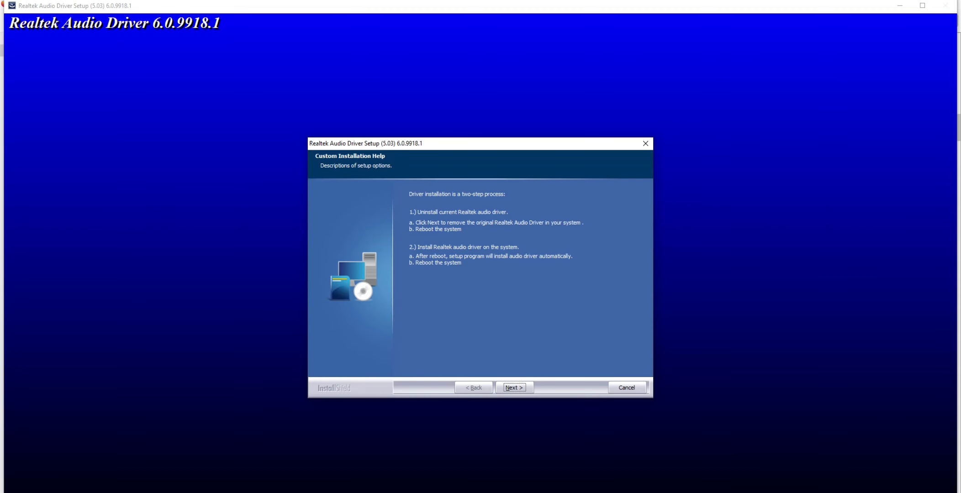
pyautogui.press('Return')
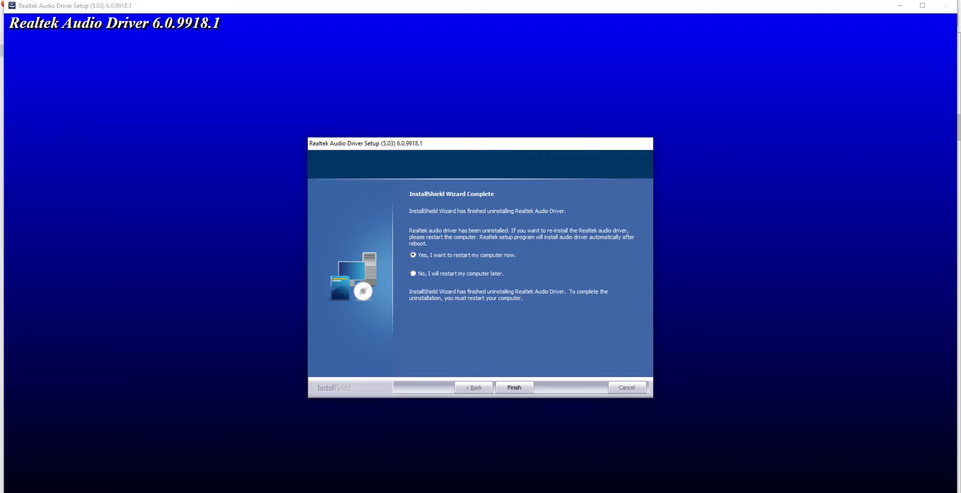
pyautogui.press('Return')
pyautogui.click(671, 16)
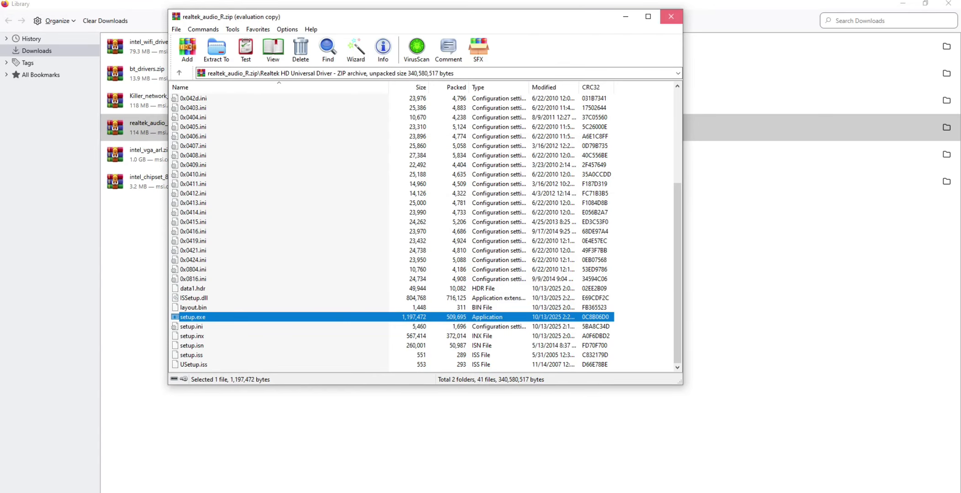
# Open intel_vga_arl.zip from the downloads and enter its Intel VGA Driver_32.0.101.6629 folder.
pyautogui.click(155, 154)
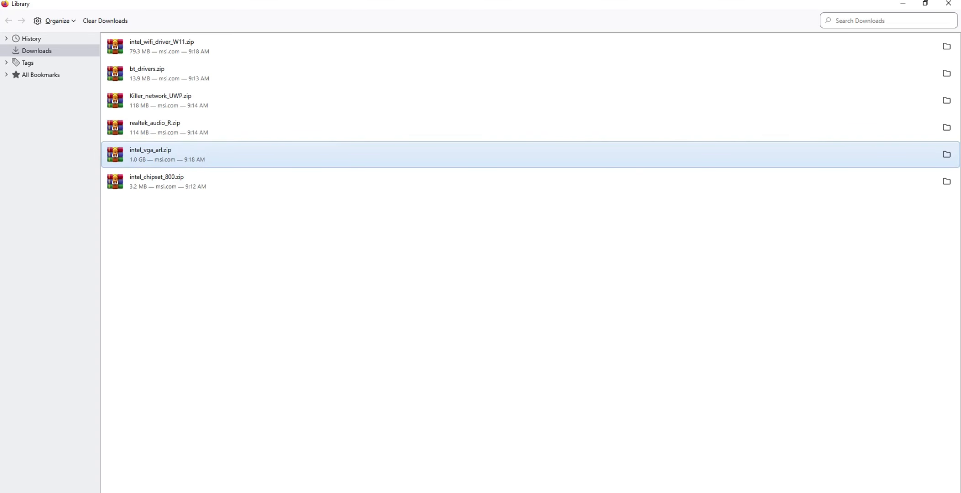
pyautogui.press('Return')
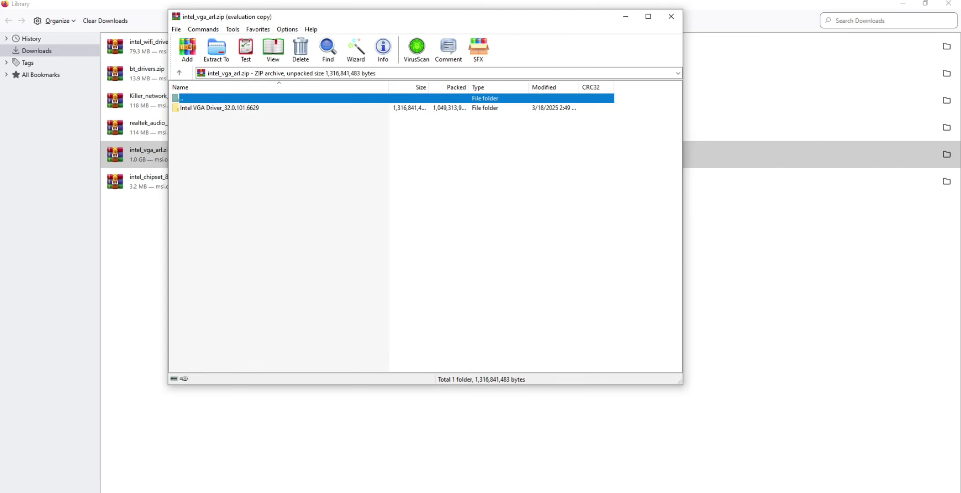
pyautogui.click(502, 162)
pyautogui.press('Down')
pyautogui.press('Return')
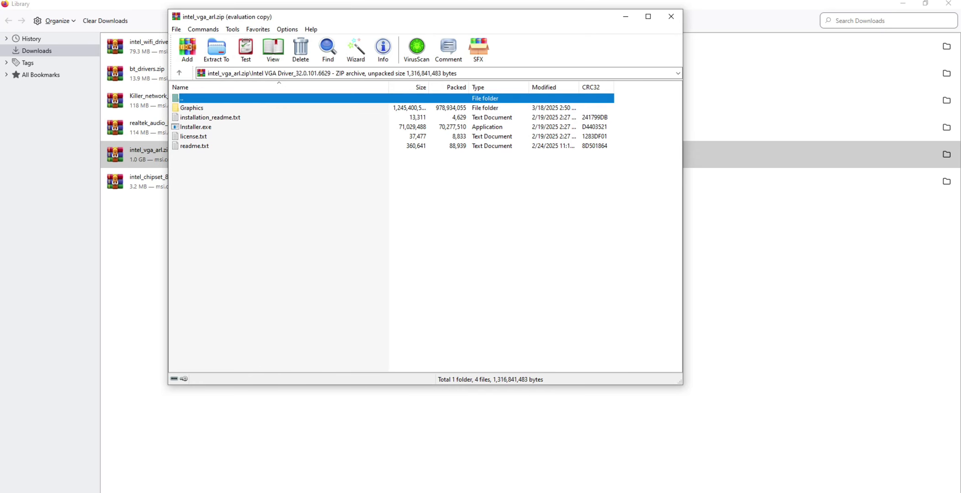
# Look through the files in the Graphics folder of the Intel VGA driver archive for an installer.
pyautogui.press('Down')
pyautogui.press('Return')
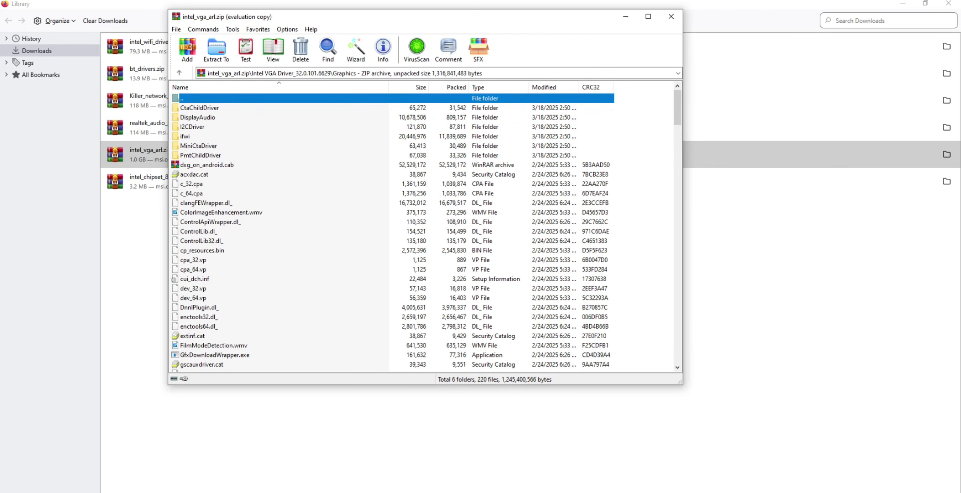
pyautogui.scroll(-19, 420, 229)
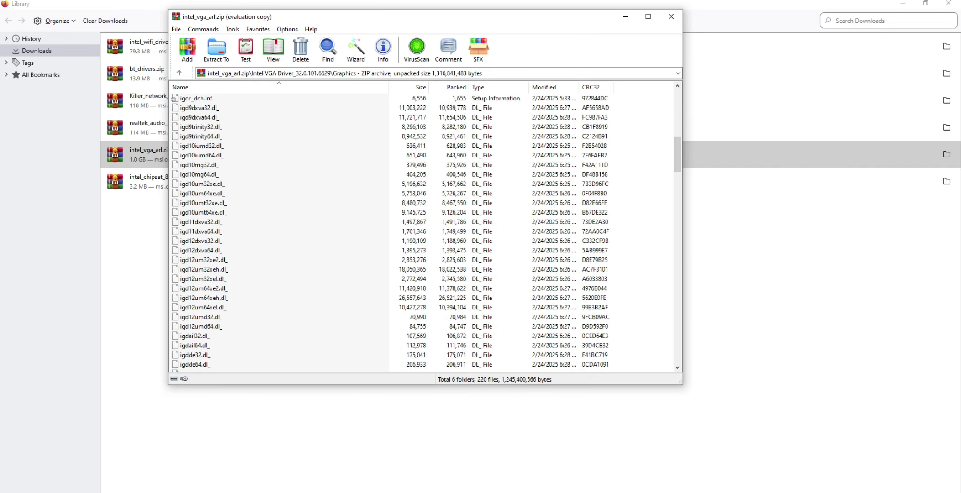
pyautogui.scroll(-20, 420, 228)
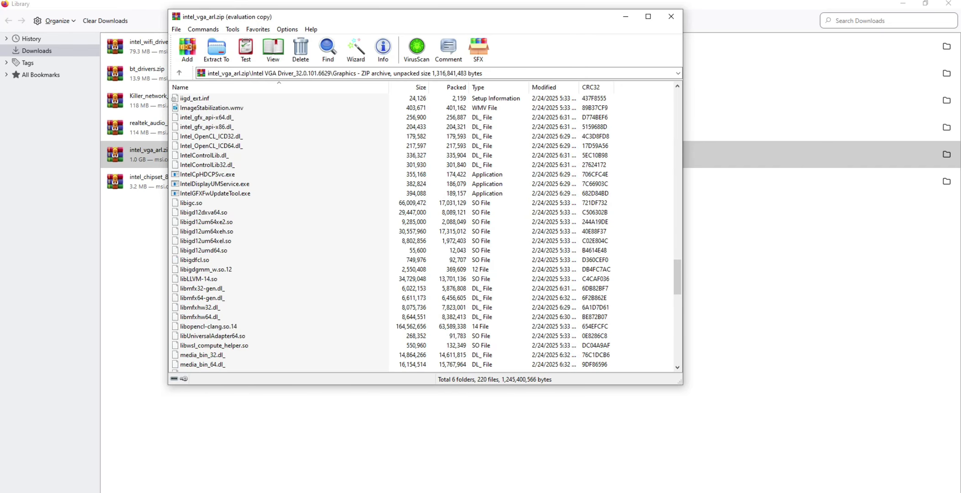
pyautogui.scroll(-16, 420, 229)
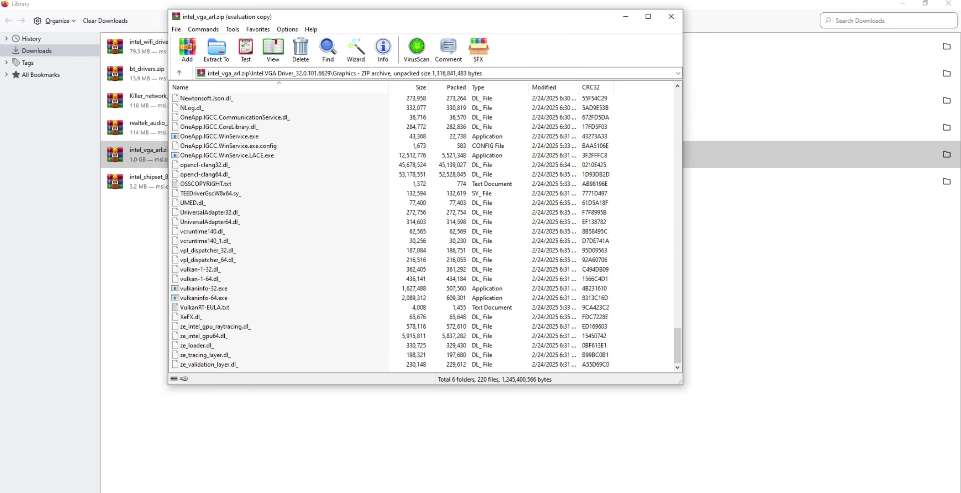
pyautogui.scroll(5, 420, 228)
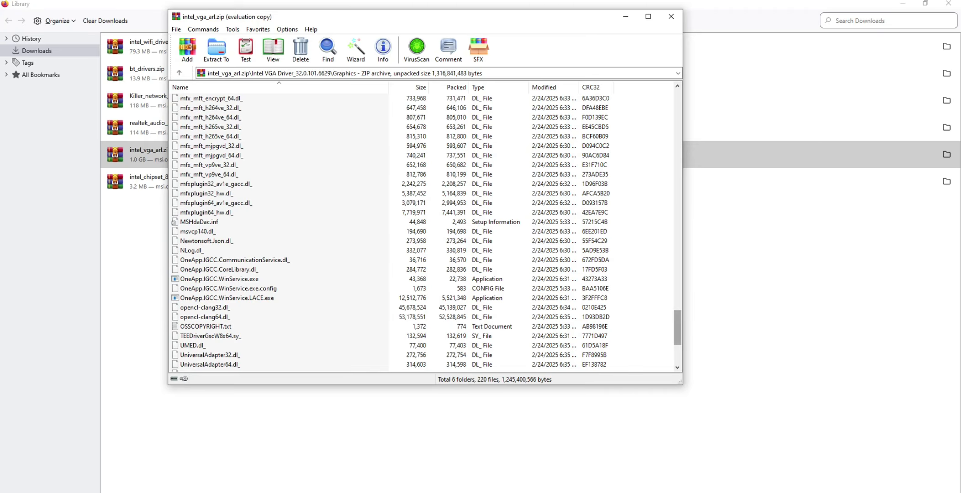
pyautogui.moveTo(677, 328); pyautogui.dragTo(677, 108)
# Return to the Intel VGA Driver_32.0.101.6629 folder and launch Installer.exe to open the Intel Graphics Driver Installer.
pyautogui.press('Return')
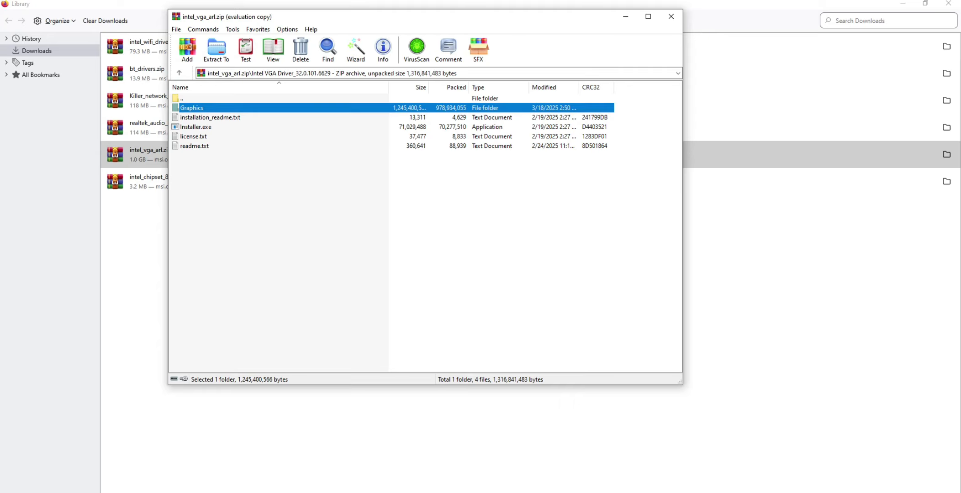
pyautogui.doubleClick(195, 127)
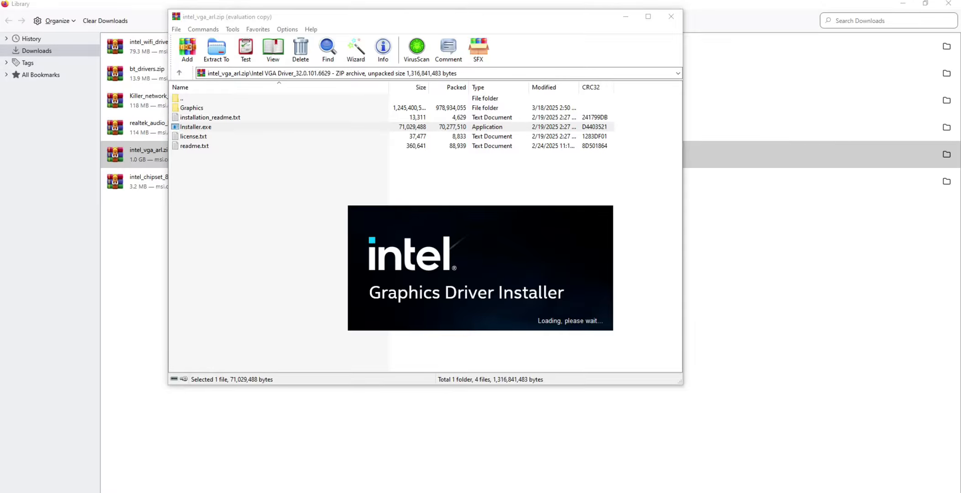
pyautogui.moveTo(551, 492)
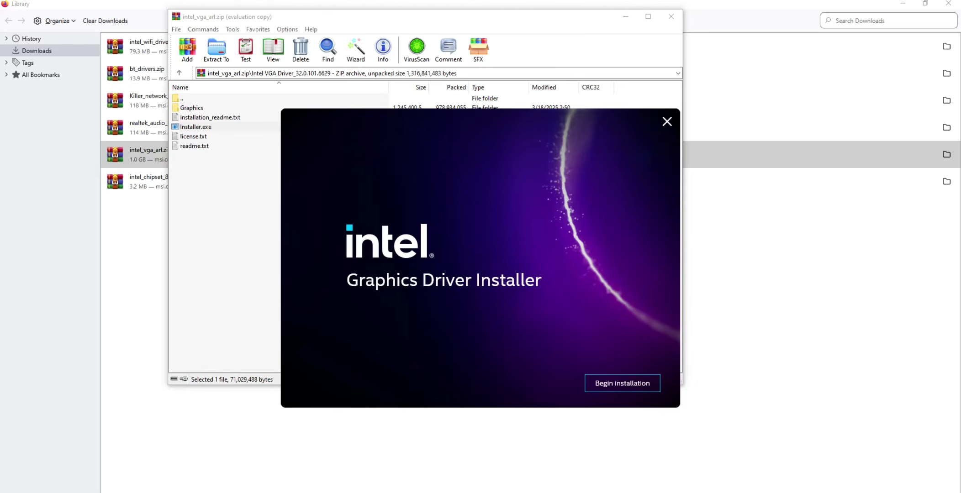
# Begin the Intel graphics driver installation, then close the intel_vga_arl.zip archive.
pyautogui.click(622, 383)
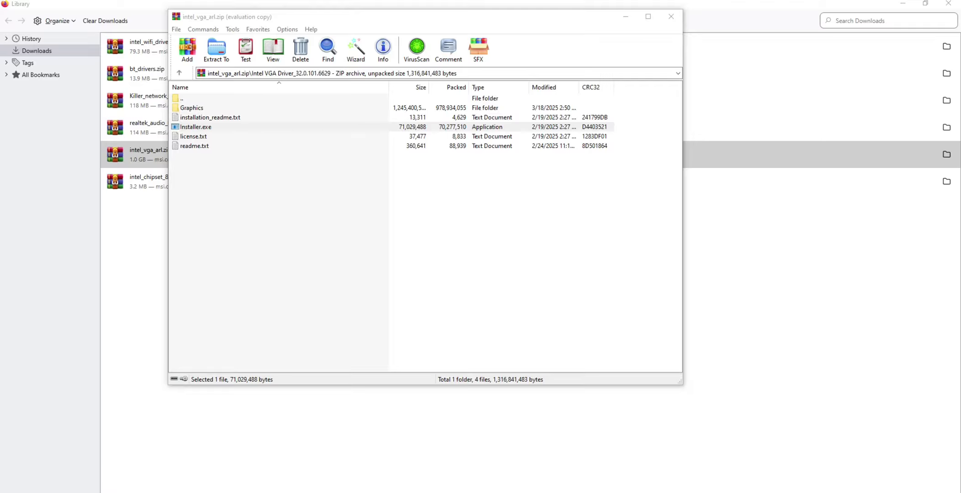
pyautogui.click(671, 16)
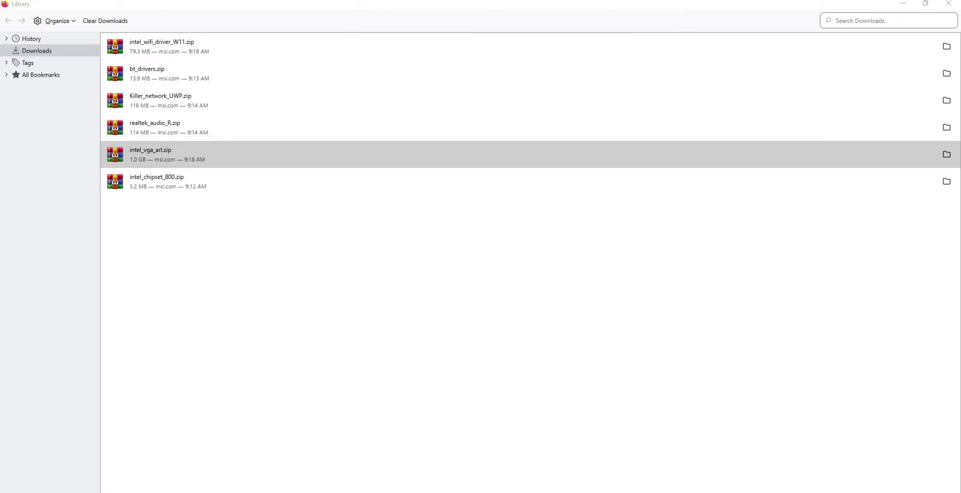
# Open intel_chipset_800.zip from the downloads, dismiss the license reminder and launch SetupChipset.exe from the Intel Chipset Driver_10.1.20062.8627 folder.
pyautogui.click(158, 182)
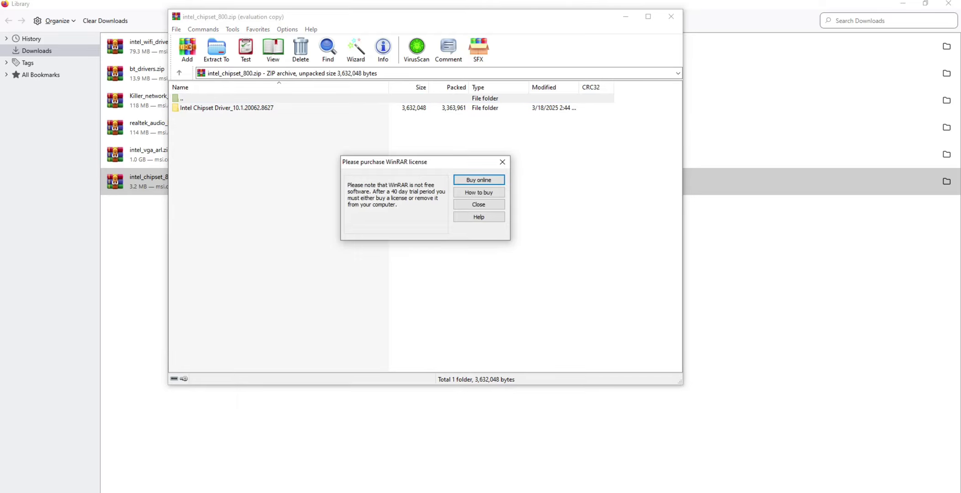
pyautogui.click(502, 161)
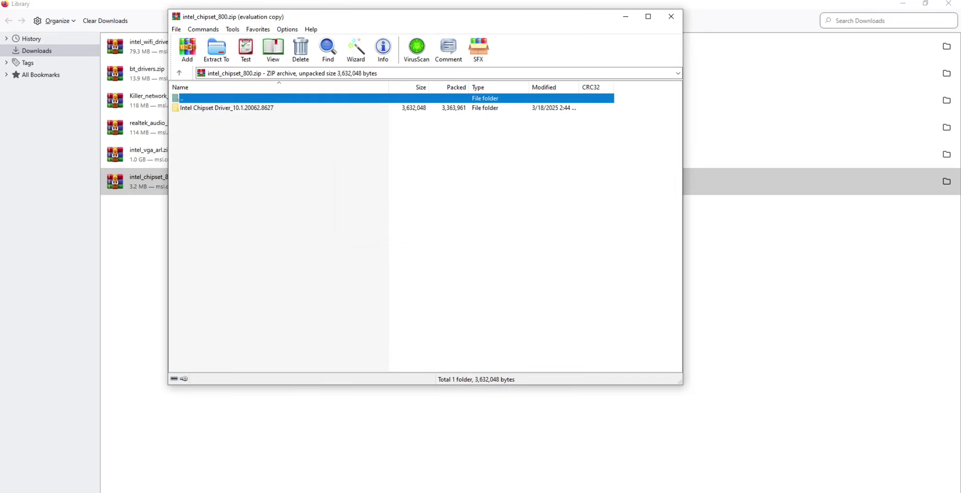
pyautogui.press('Down')
pyautogui.press('Return')
pyautogui.press('Down')
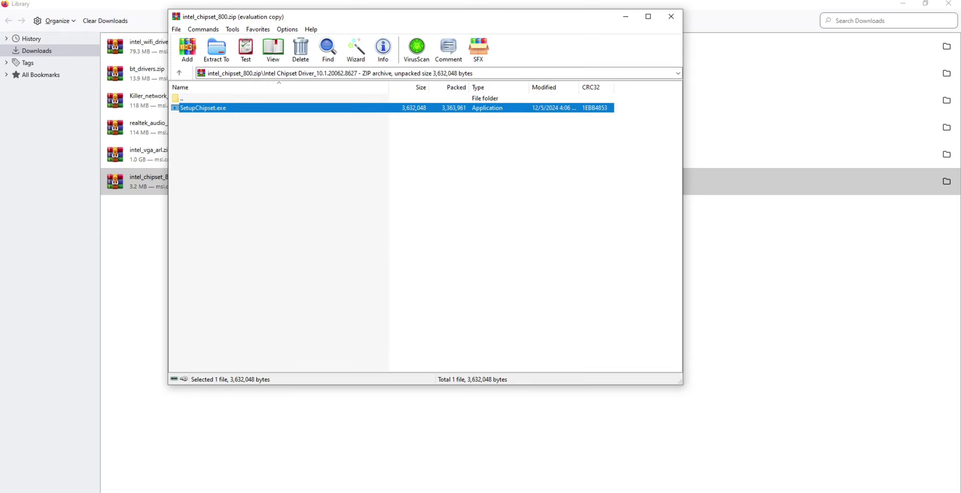
pyautogui.press('Return')
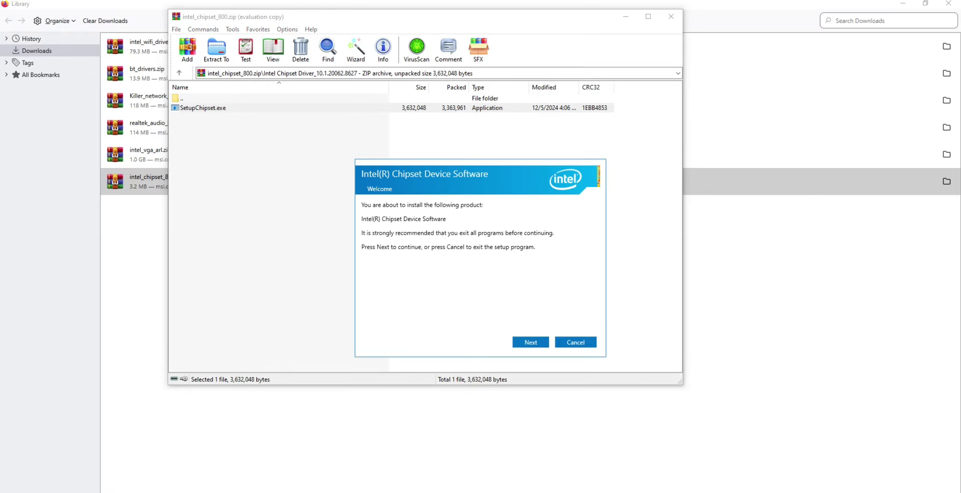
# Continue past the Intel Chipset Device Software welcome page, accept the license agreement and start the installation.
pyautogui.press('Return')
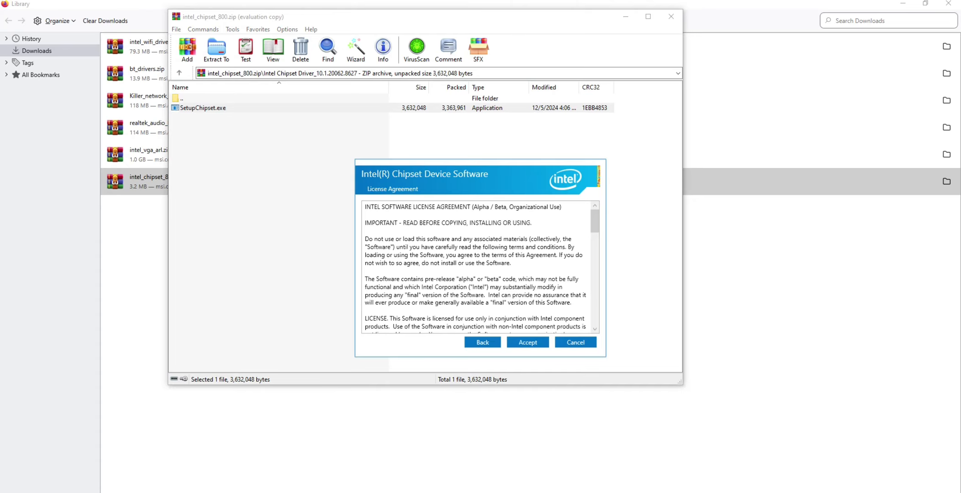
pyautogui.press('Return')
pyautogui.press('Return')
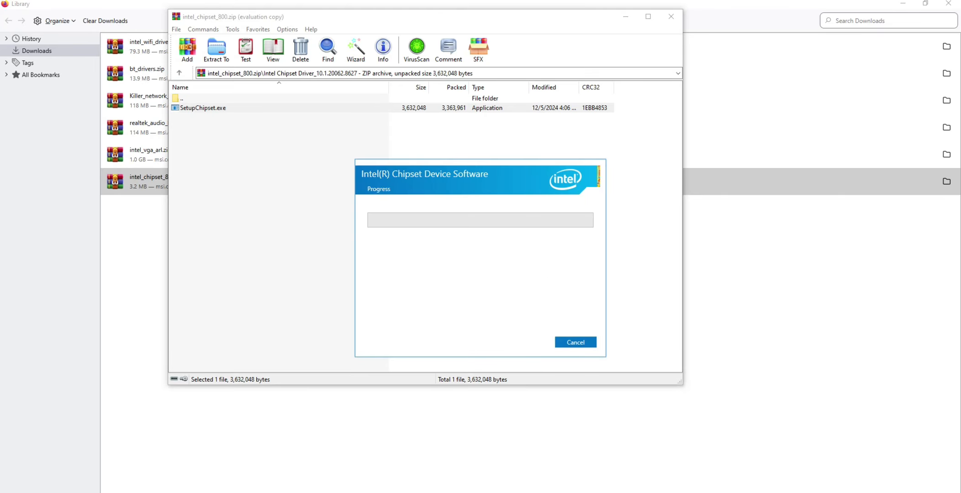